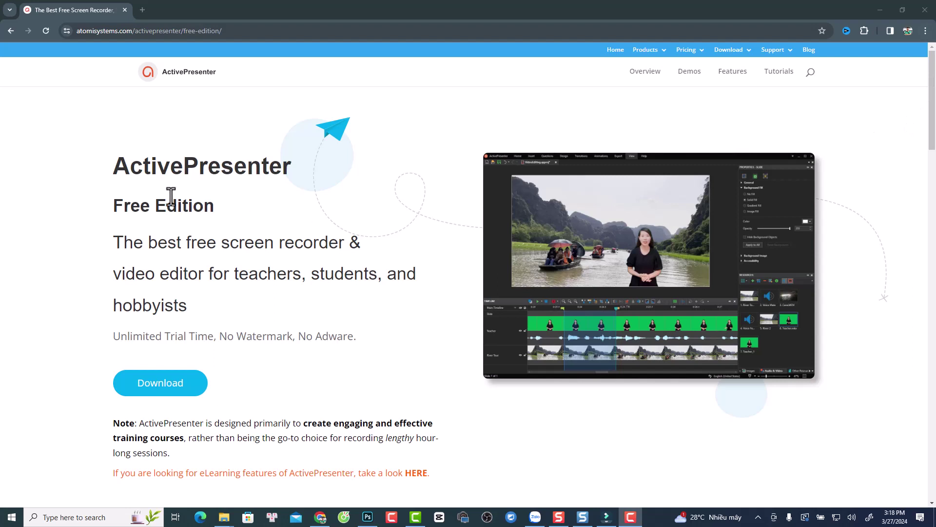
Step: On the Free Edition page, highlight the 'Unlimited Trial Time, No Watermark' line
{"action": "left_click_drag", "start_coordinate": [121, 164], "coordinate": [329, 226]}
{"action": "scroll", "coordinate": [341, 226], "scroll_direction": "down", "scroll_amount": 2}
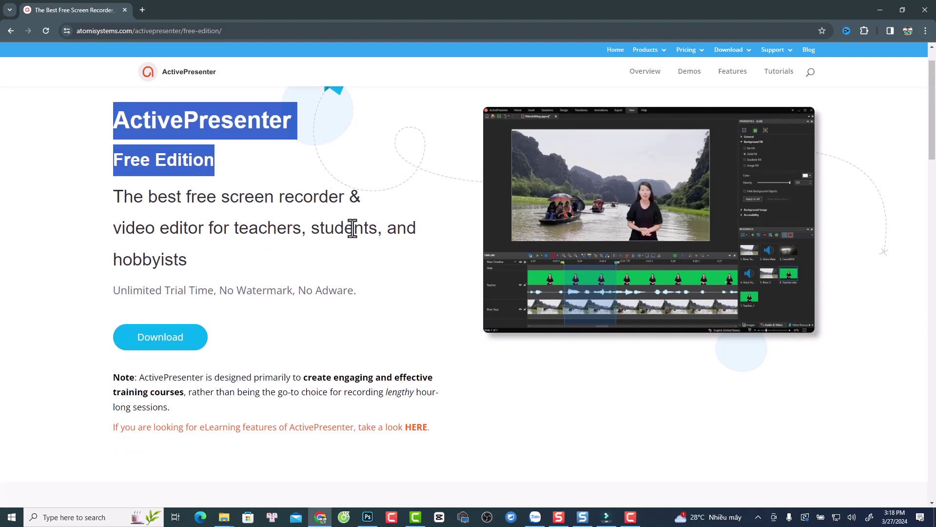
{"action": "left_click", "coordinate": [308, 252]}
{"action": "left_click_drag", "start_coordinate": [117, 241], "coordinate": [393, 243]}
{"action": "left_click", "coordinate": [404, 232]}
Step: Highlight the note about training courses, then bring up ActivePresenter's start screen
{"action": "scroll", "coordinate": [405, 232], "scroll_direction": "down", "scroll_amount": 5}
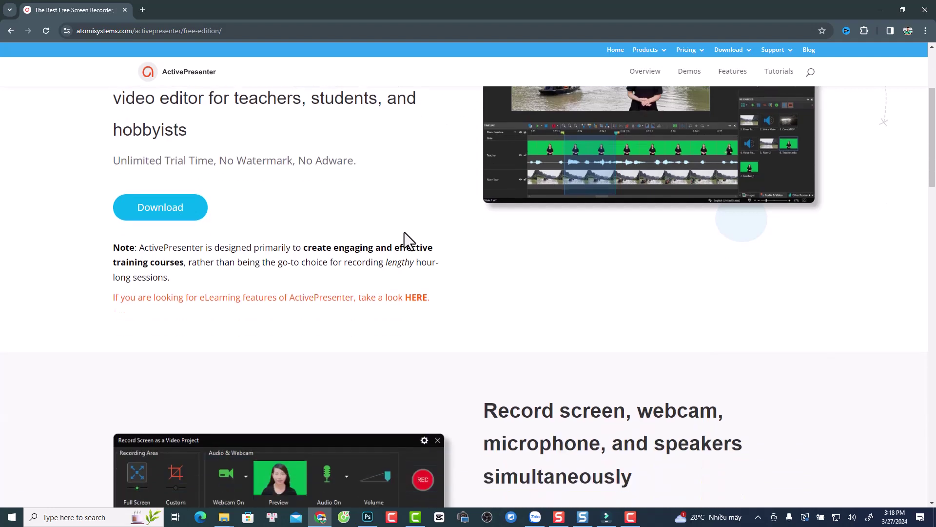
{"action": "left_click_drag", "start_coordinate": [934, 161], "coordinate": [926, 380]}
{"action": "left_click_drag", "start_coordinate": [115, 232], "coordinate": [194, 251]}
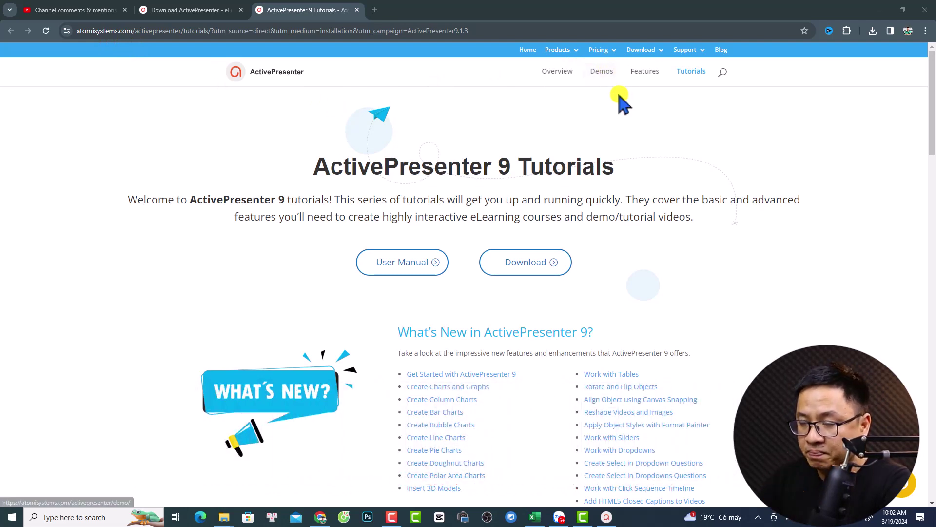
{"action": "left_click", "coordinate": [608, 517]}
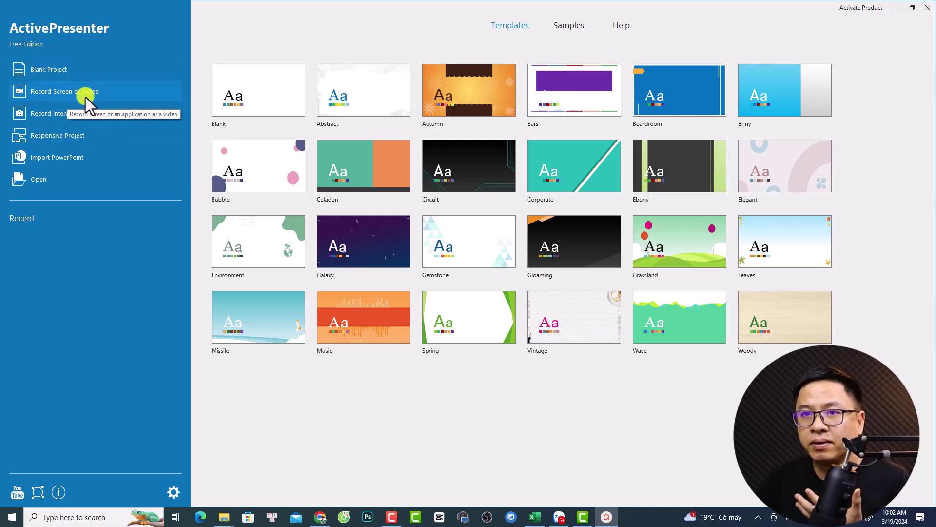
Step: Begin a Record Screen as Video setup, moving the toolbar and leaving the webcam off
{"action": "left_click", "coordinate": [54, 94]}
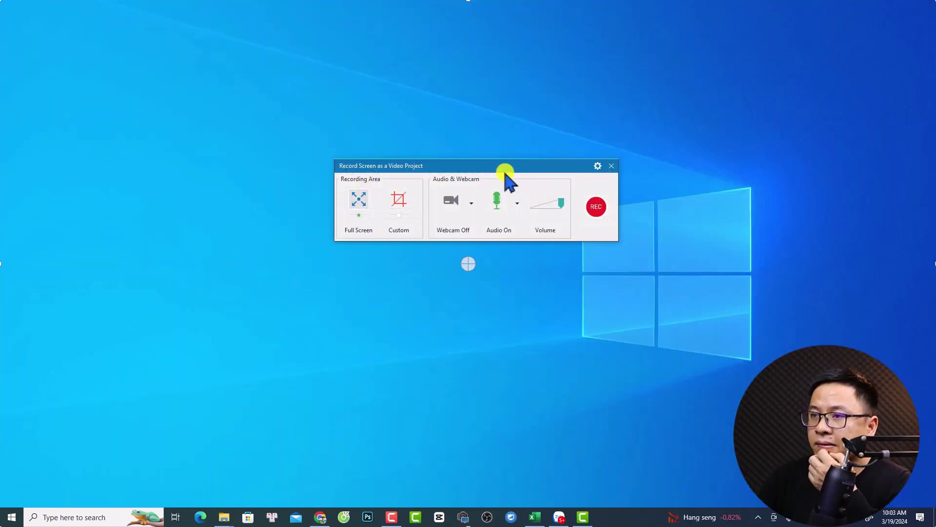
{"action": "left_click_drag", "start_coordinate": [499, 165], "coordinate": [481, 146]}
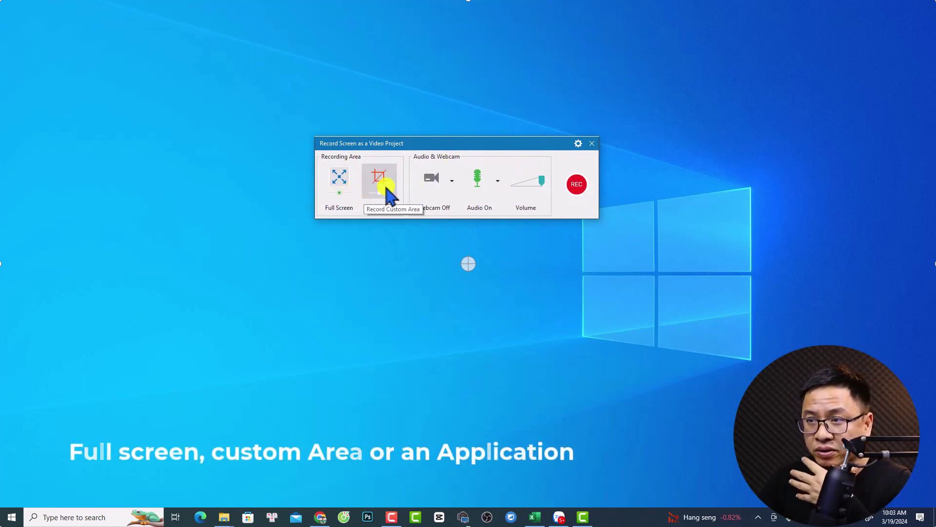
{"action": "left_click", "coordinate": [452, 190]}
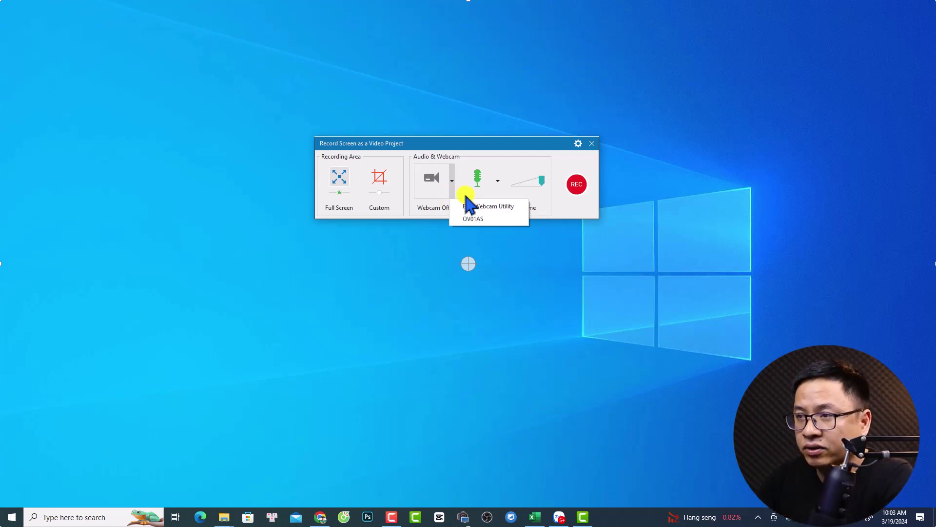
{"action": "left_click", "coordinate": [498, 181]}
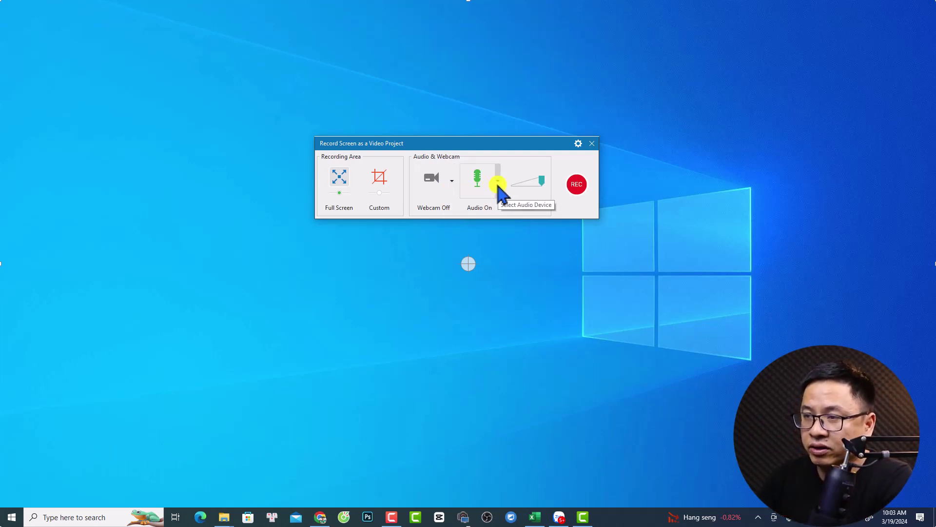
Step: Set the recording's audio input to Microphone (Thronmax MDrill One Pro)
{"action": "left_click", "coordinate": [497, 182]}
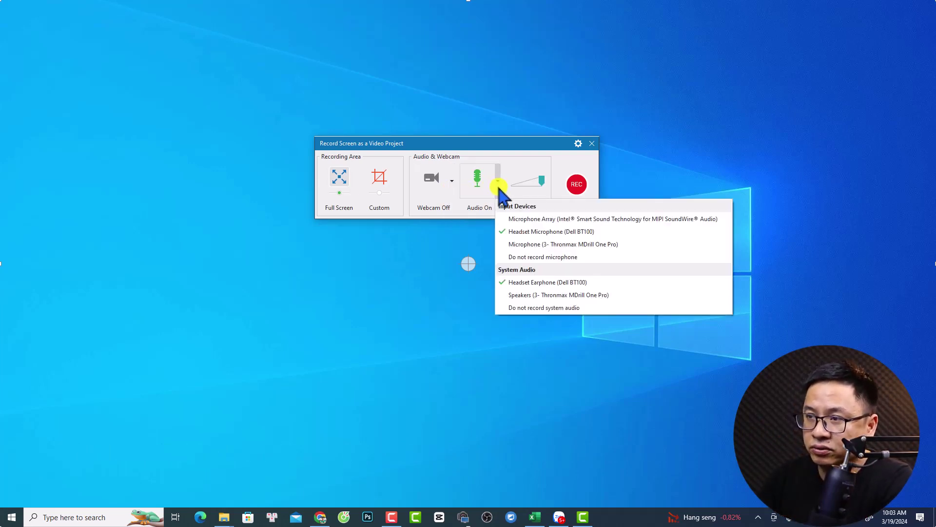
{"action": "left_click", "coordinate": [517, 244]}
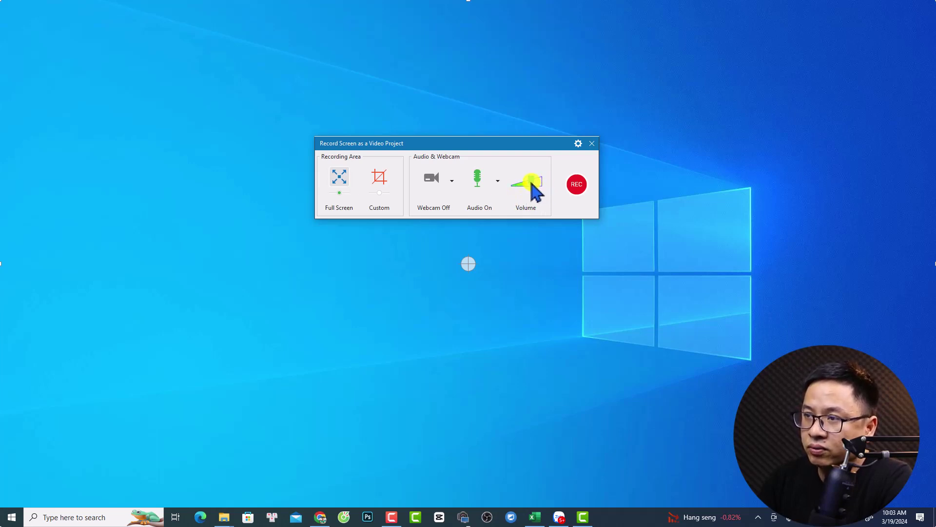
{"action": "left_click", "coordinate": [498, 182]}
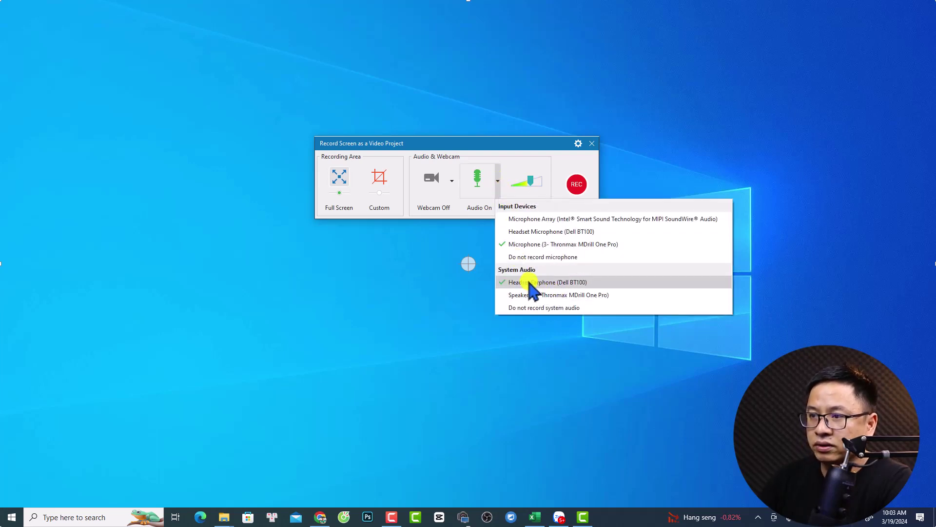
{"action": "left_click", "coordinate": [500, 146]}
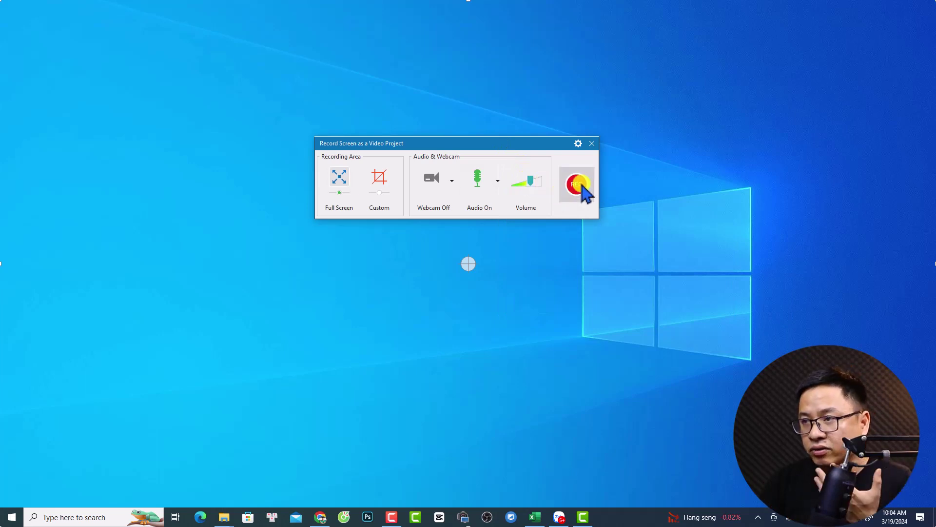
{"action": "left_click", "coordinate": [579, 144]}
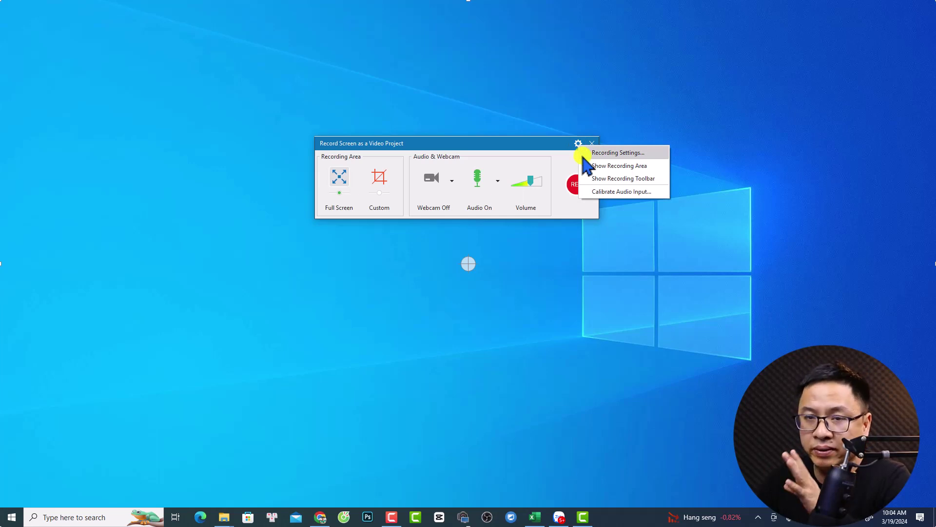
{"action": "left_click", "coordinate": [599, 152]}
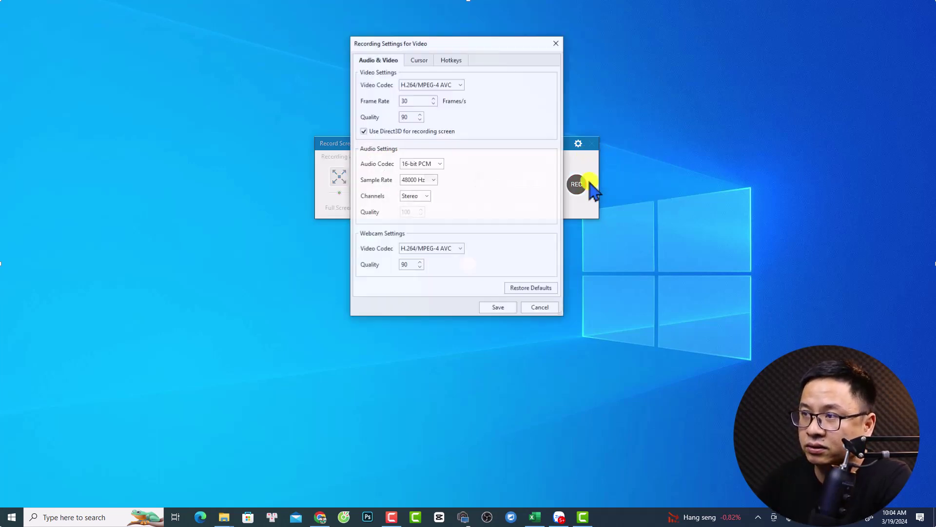
{"action": "left_click", "coordinate": [422, 62]}
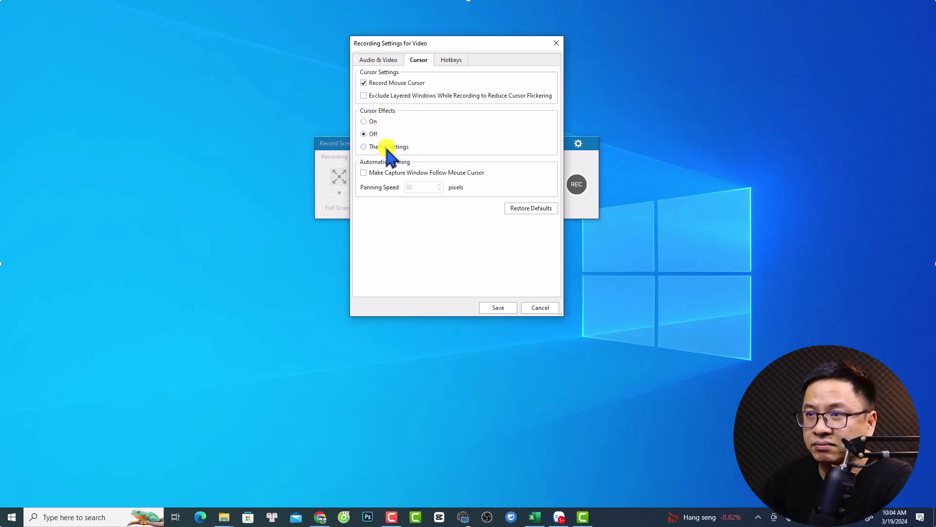
{"action": "left_click", "coordinate": [499, 307]}
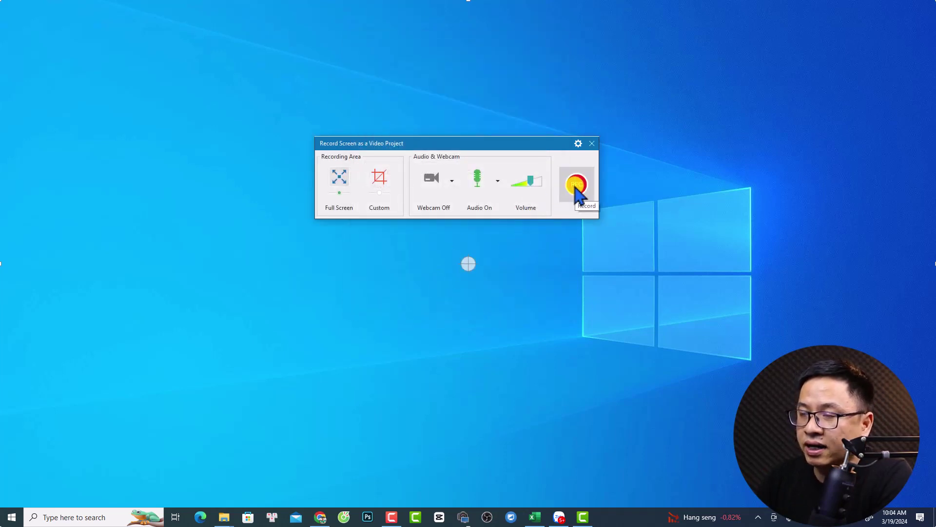
Step: Start recording and refresh the desktop twice from its context menu
{"action": "left_click", "coordinate": [576, 190]}
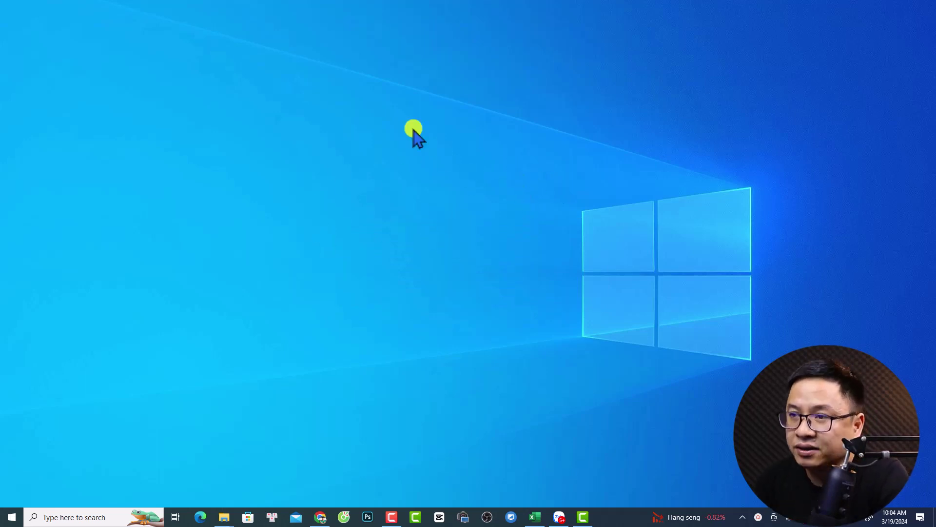
{"action": "right_click", "coordinate": [315, 147]}
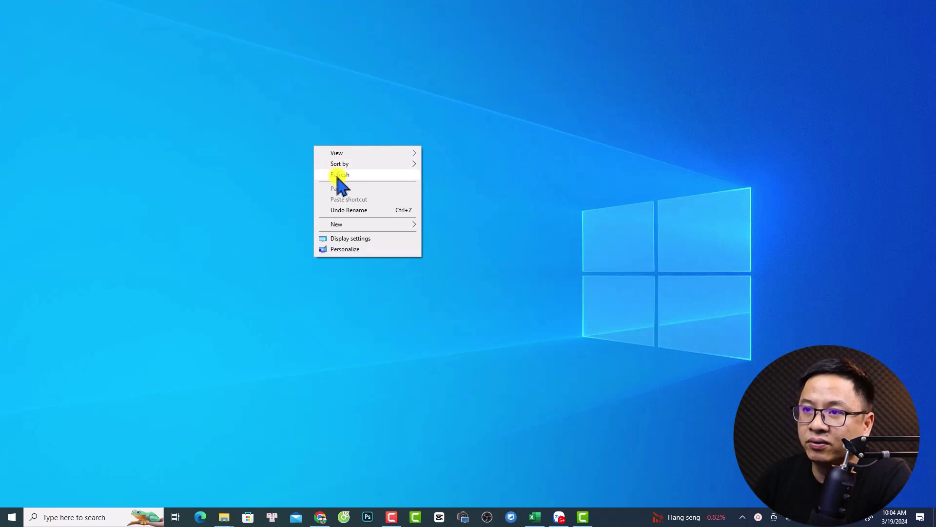
{"action": "left_click", "coordinate": [335, 175]}
{"action": "right_click", "coordinate": [306, 161]}
{"action": "left_click", "coordinate": [335, 189]}
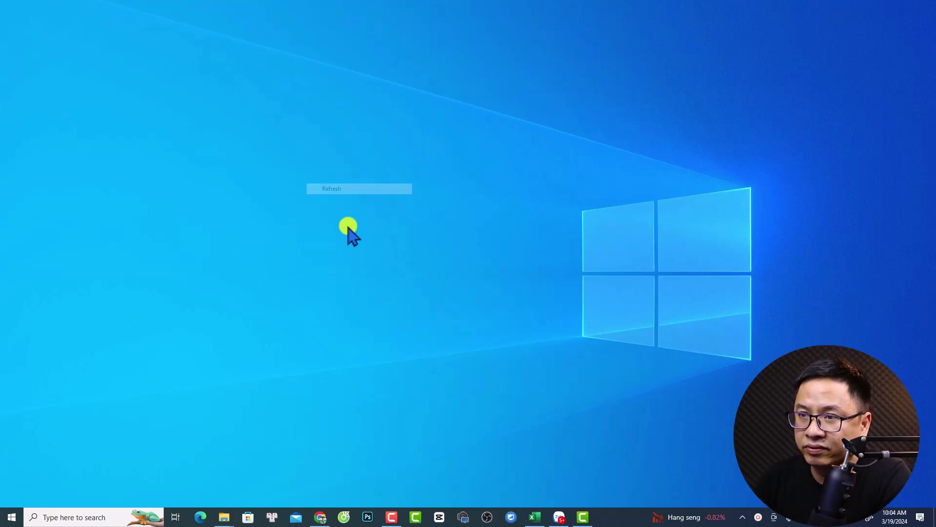
Step: Stop the recording from the tray Recording Toolbar and load it into a new project
{"action": "left_click", "coordinate": [757, 517]}
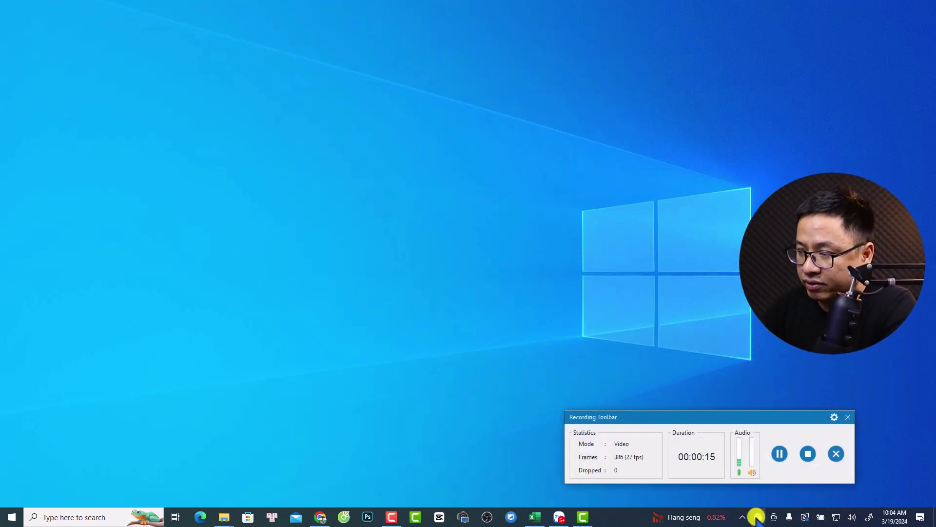
{"action": "left_click", "coordinate": [808, 454]}
{"action": "left_click", "coordinate": [523, 392]}
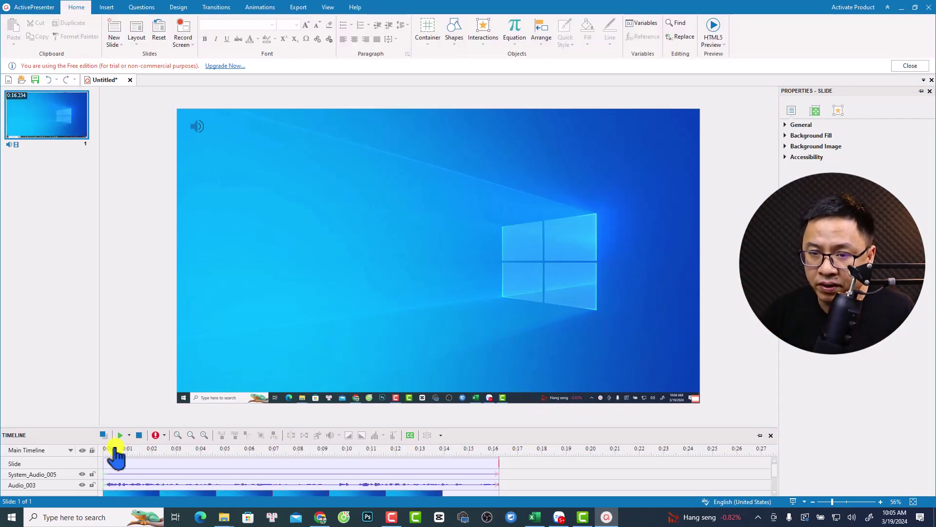
Step: Enlarge the timeline to show all tracks, play the clip, and select Video_001
{"action": "scroll", "coordinate": [190, 474], "scroll_direction": "down", "scroll_amount": 2}
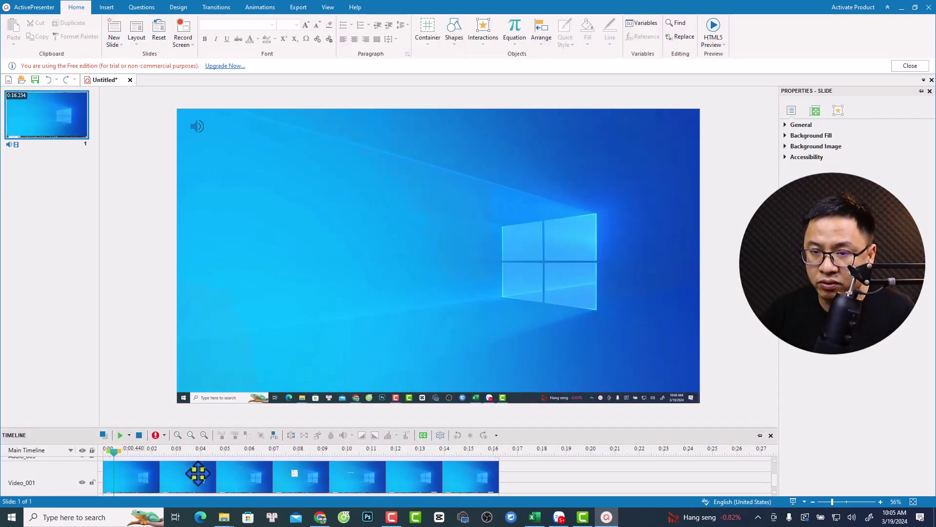
{"action": "left_click_drag", "start_coordinate": [218, 425], "coordinate": [223, 355]}
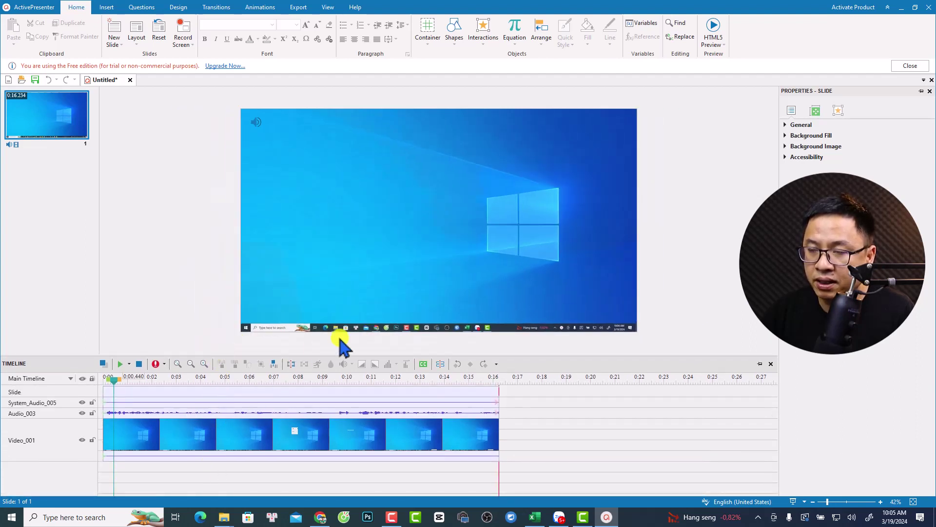
{"action": "key", "text": "space"}
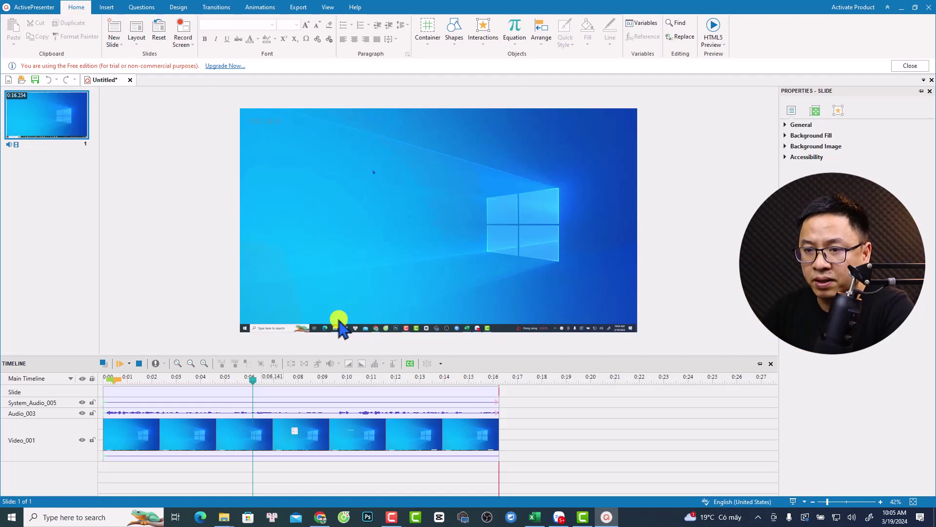
{"action": "left_click", "coordinate": [281, 443]}
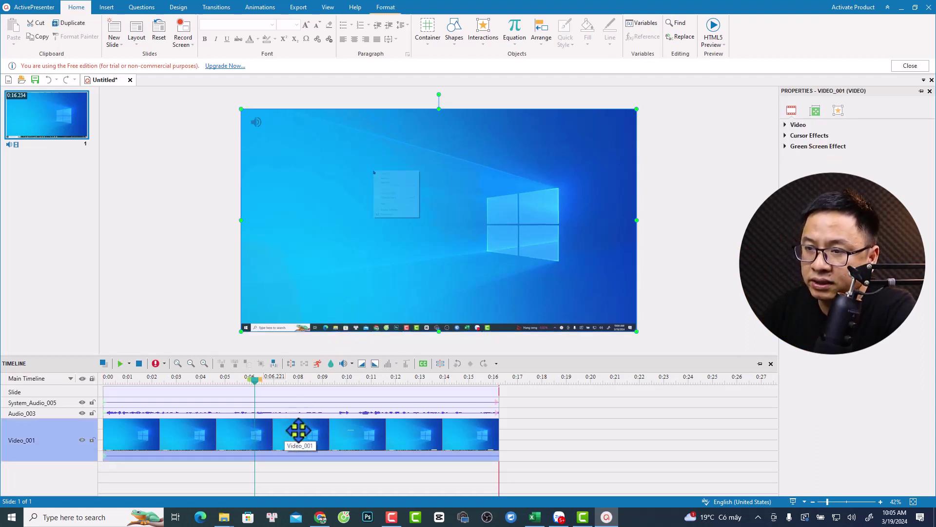
Step: Give the Video_001 cursor a red circle highlight at size 20 and opacity 205
{"action": "left_click", "coordinate": [792, 138]}
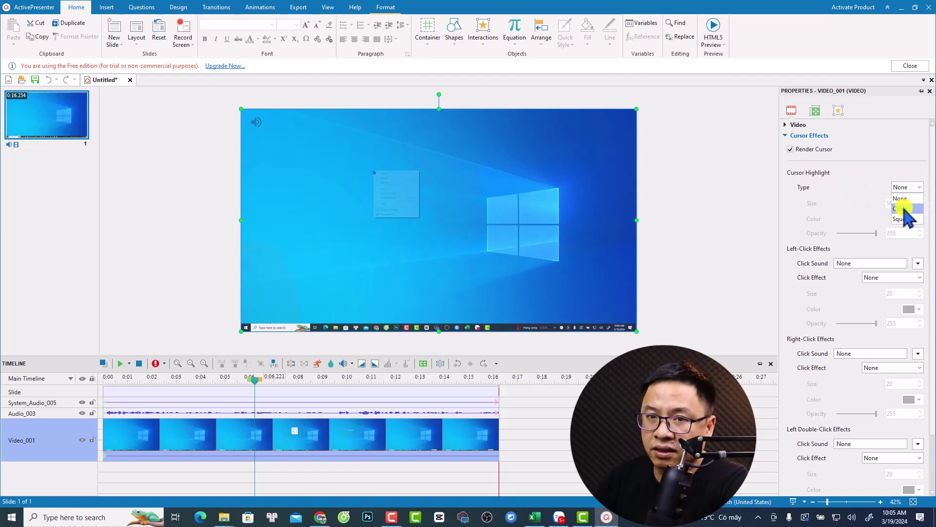
{"action": "left_click", "coordinate": [902, 208]}
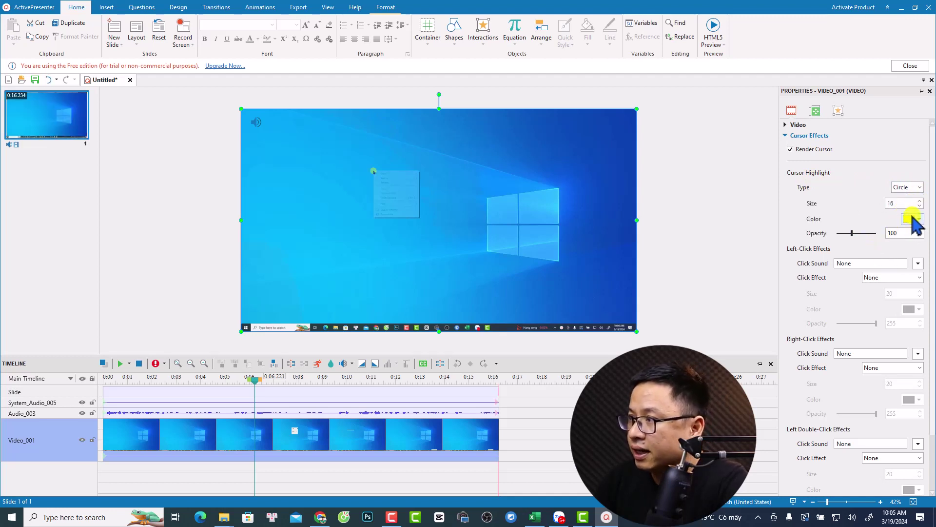
{"action": "double_click", "coordinate": [901, 204]}
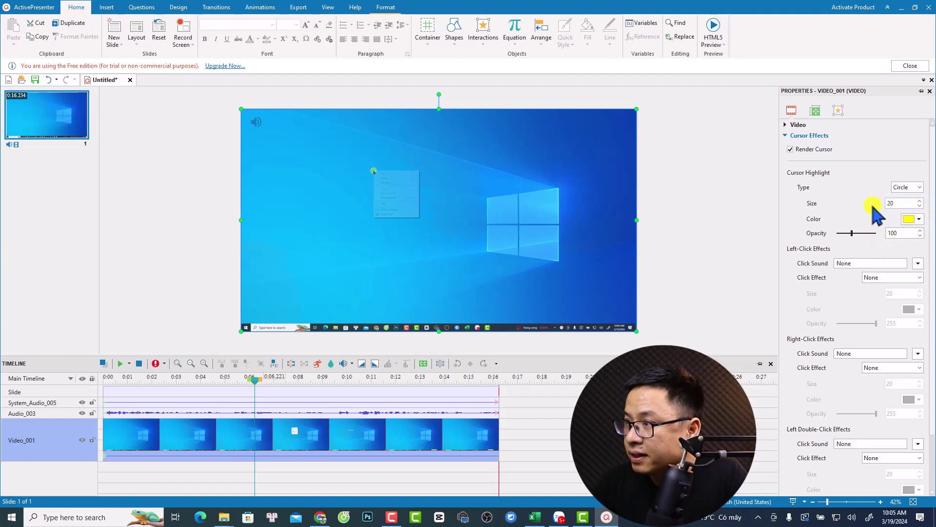
{"action": "left_click", "coordinate": [919, 220]}
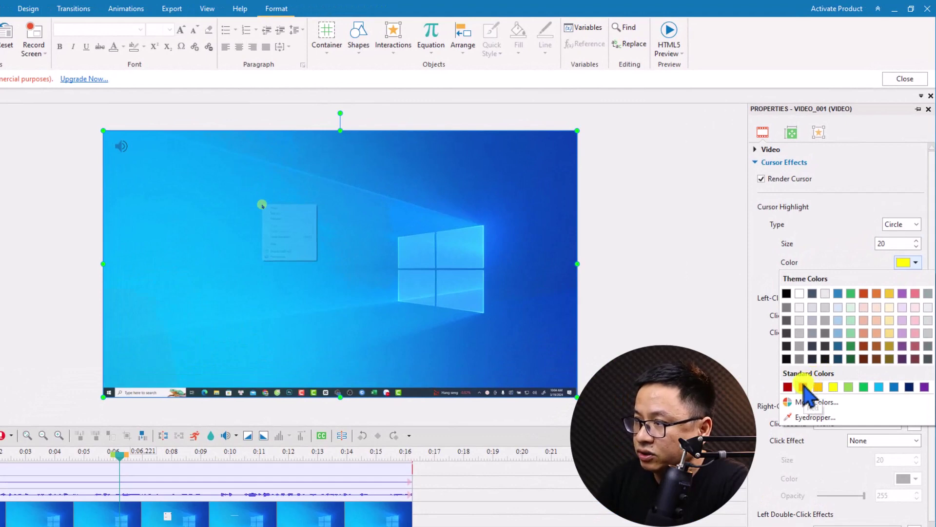
{"action": "left_click", "coordinate": [803, 386]}
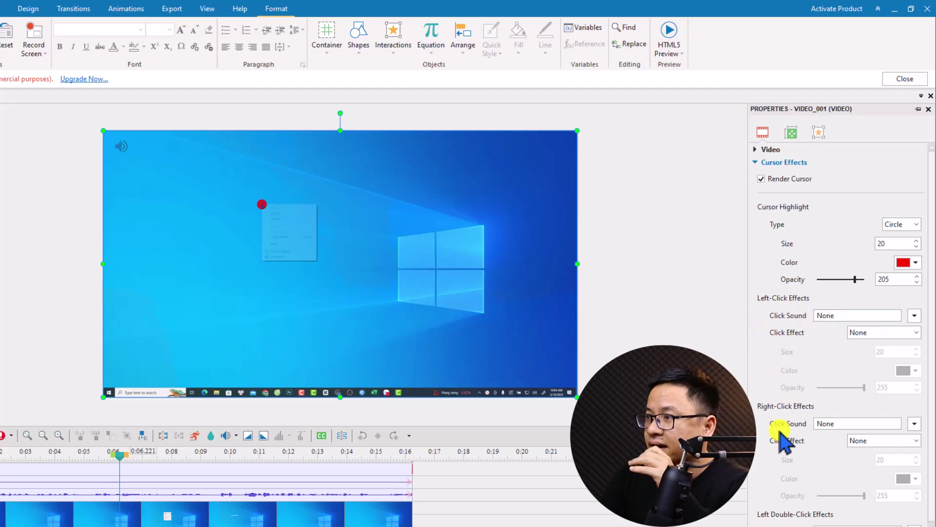
Step: Deselect the video and play the preview from about 0:06.5 to check the highlight
{"action": "scroll", "coordinate": [780, 431], "scroll_direction": "down", "scroll_amount": 3}
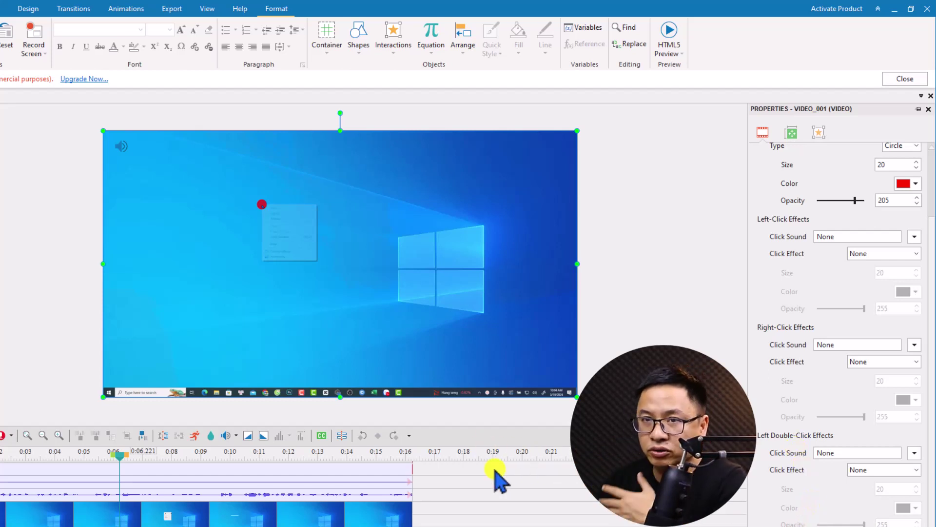
{"action": "left_click", "coordinate": [4, 468]}
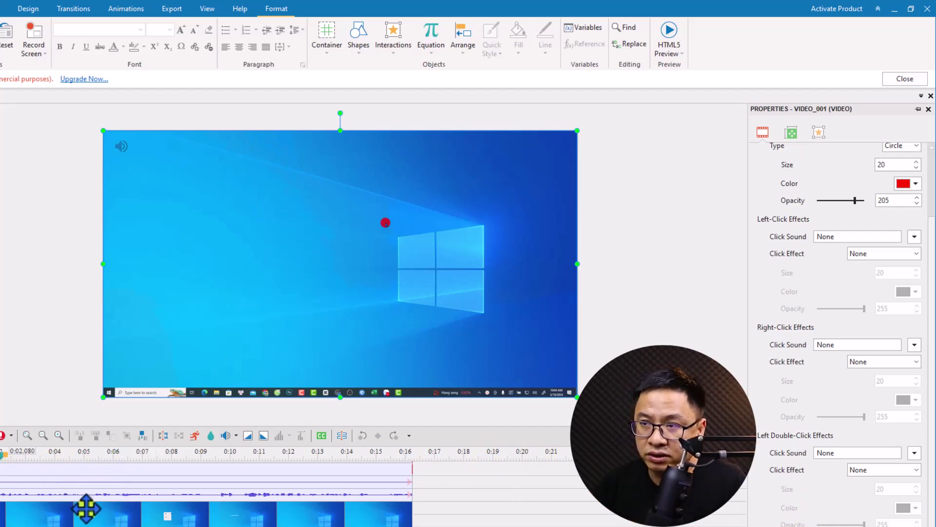
{"action": "left_click", "coordinate": [86, 503]}
{"action": "key", "text": "space"}
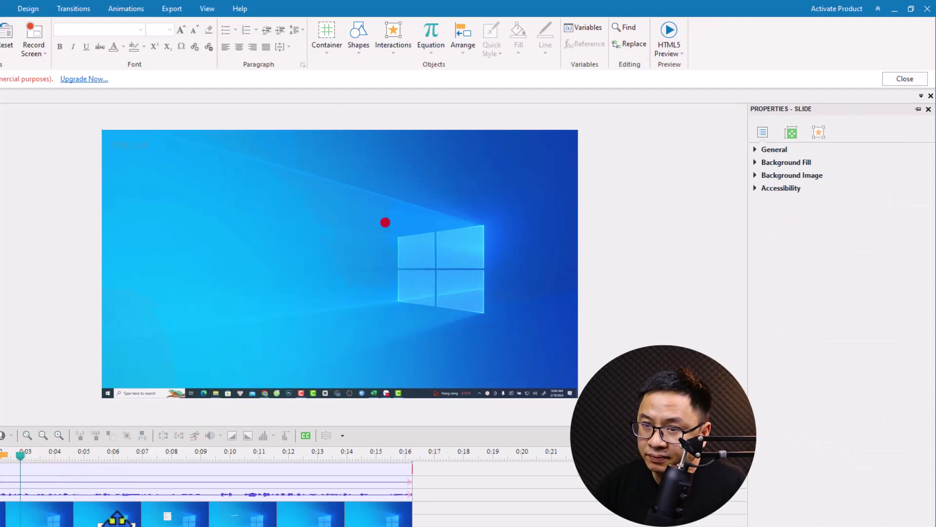
{"action": "left_click", "coordinate": [126, 453]}
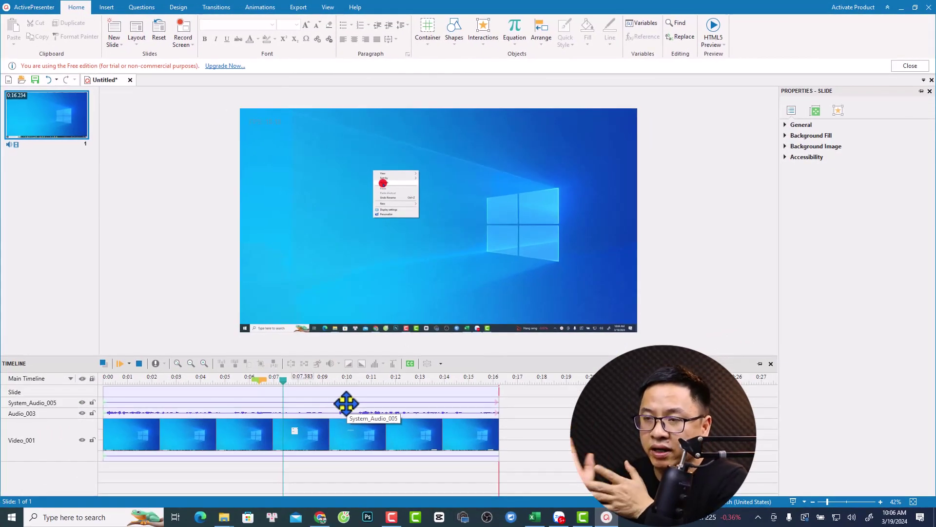
Step: Export the project as MP4 (H.264, AAC) and open the exported Untitled video
{"action": "left_click", "coordinate": [299, 8]}
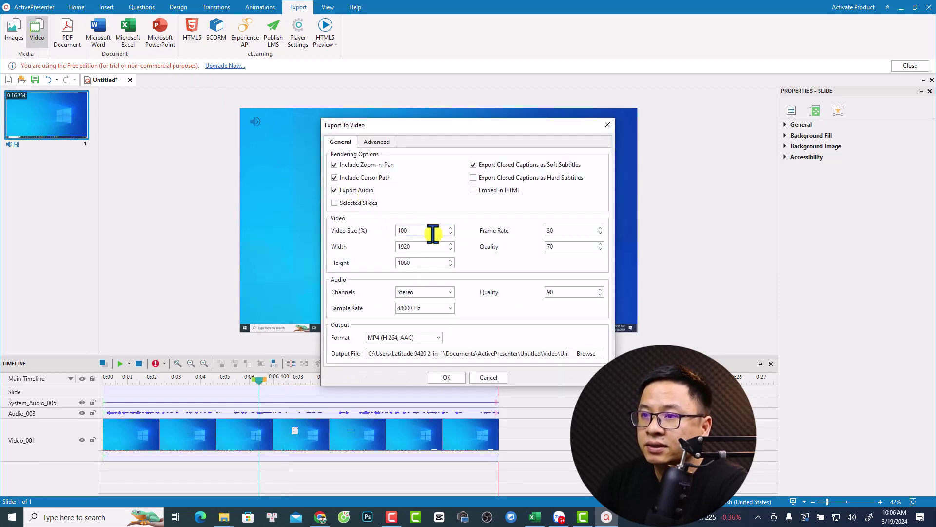
{"action": "left_click", "coordinate": [434, 338]}
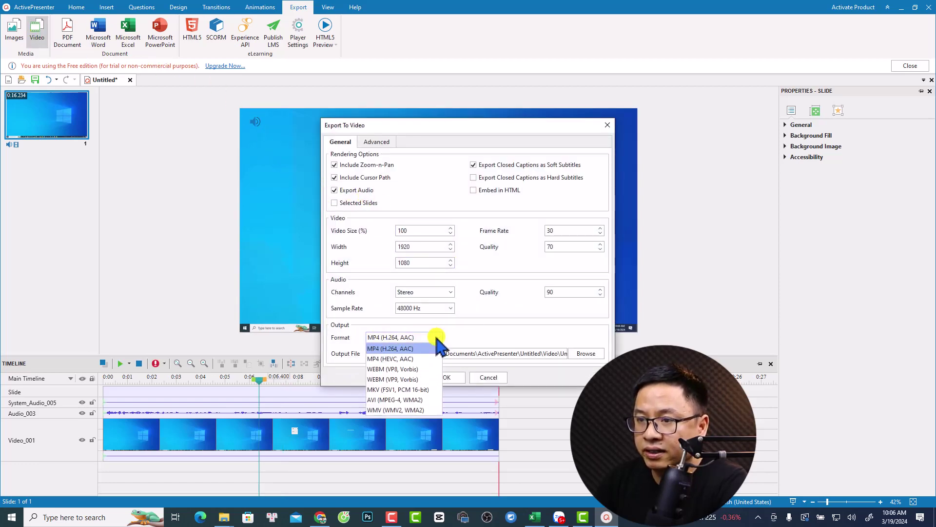
{"action": "left_click", "coordinate": [383, 349]}
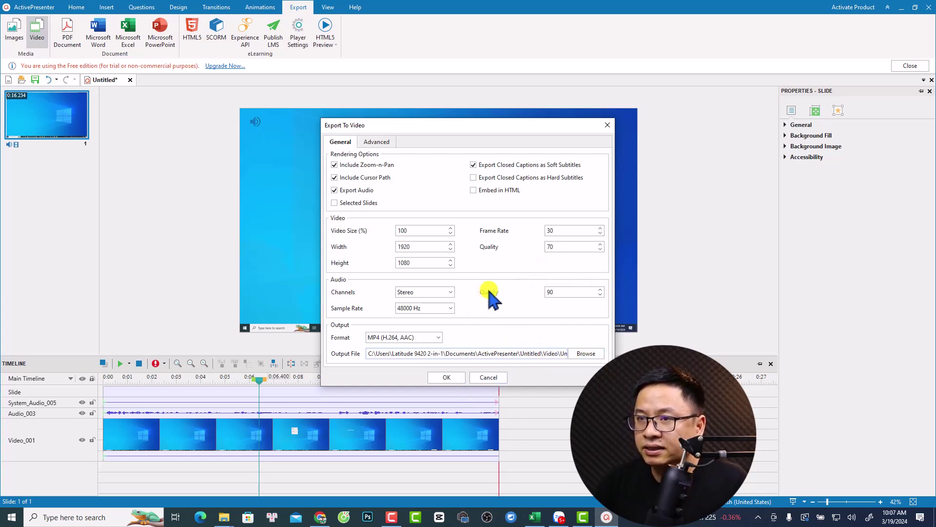
{"action": "left_click", "coordinate": [448, 377]}
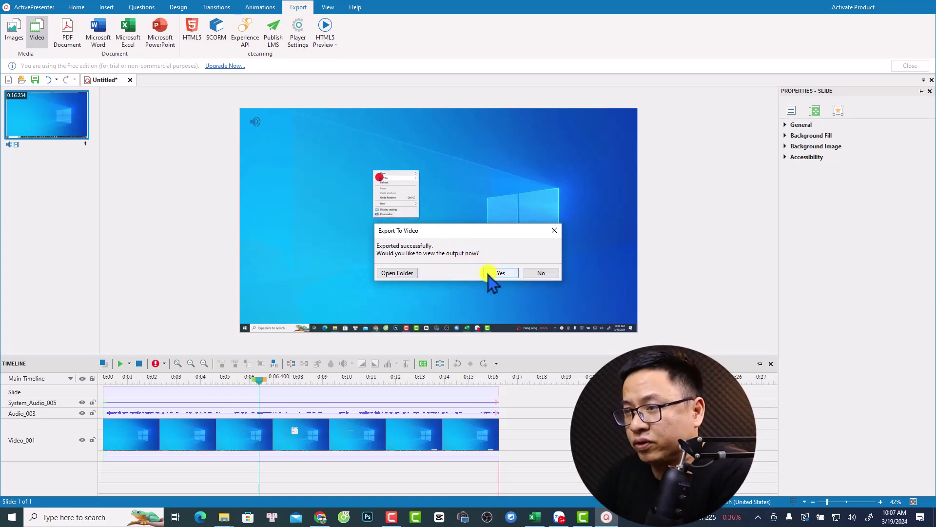
{"action": "left_click", "coordinate": [406, 276]}
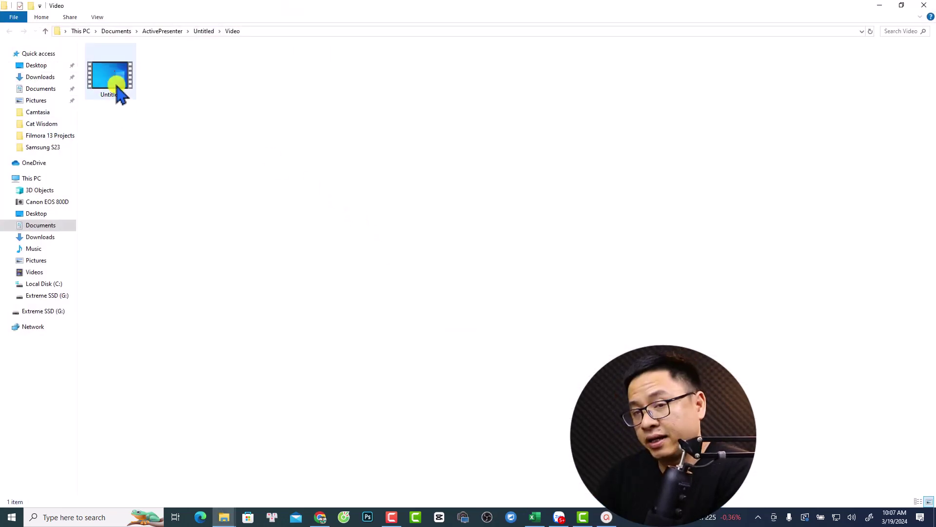
{"action": "double_click", "coordinate": [115, 83]}
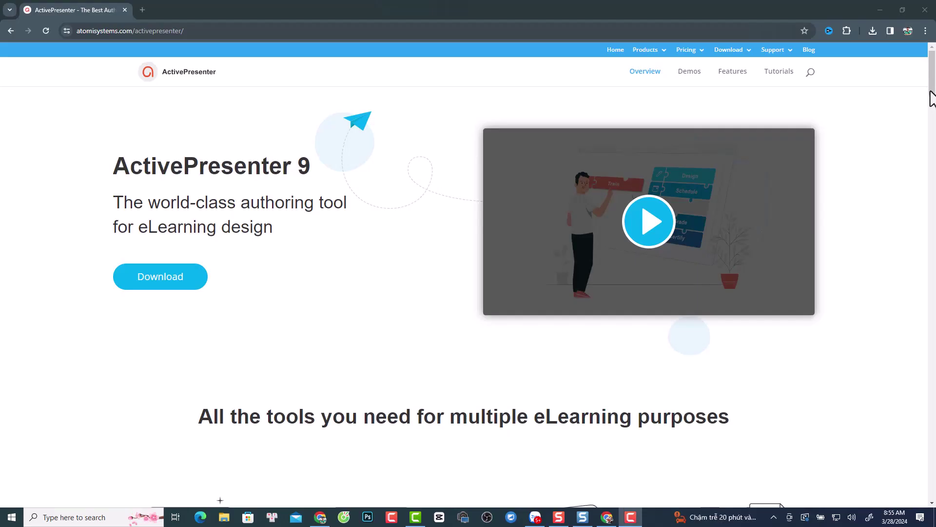
Step: Watch the exported Untitled video in Media Player to see how the cursor appears
{"action": "left_click_drag", "start_coordinate": [932, 94], "coordinate": [931, 292]}
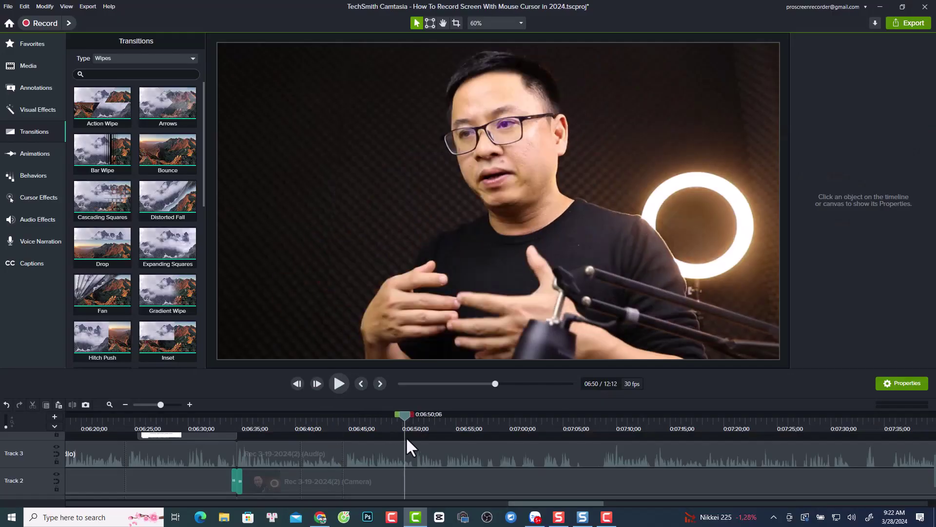
Step: Scrub the Camtasia timeline to the TechSmith Camtasia title, then launch Camtasia Recorder
{"action": "left_click_drag", "start_coordinate": [426, 439], "coordinate": [344, 444]}
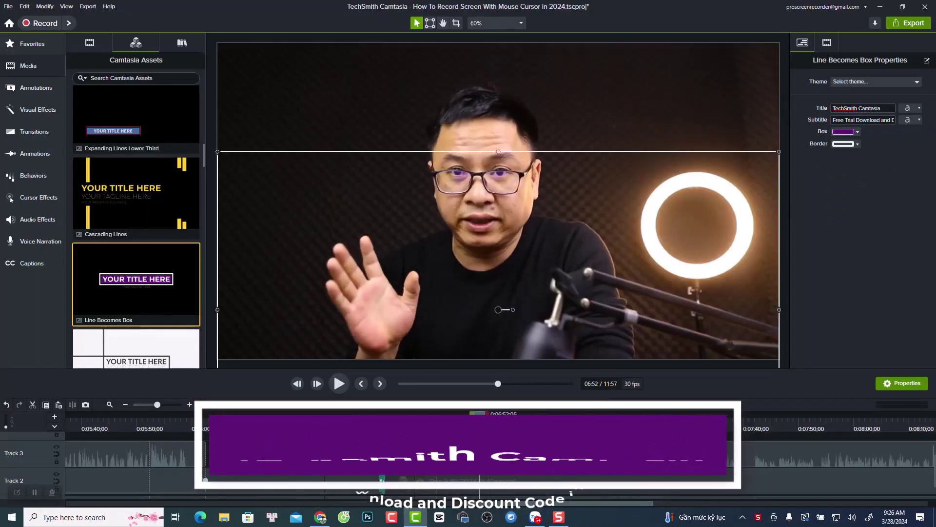
{"action": "left_click_drag", "start_coordinate": [457, 433], "coordinate": [493, 438]}
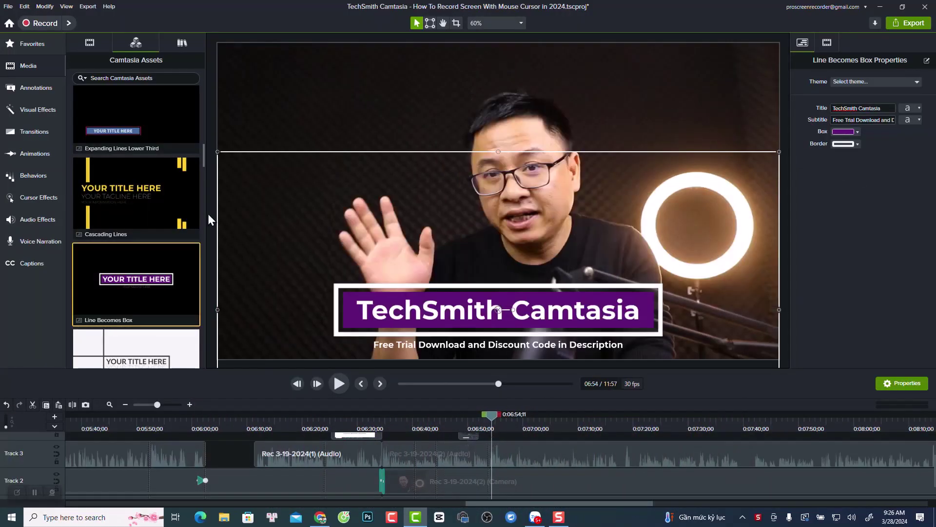
{"action": "left_click", "coordinate": [42, 22]}
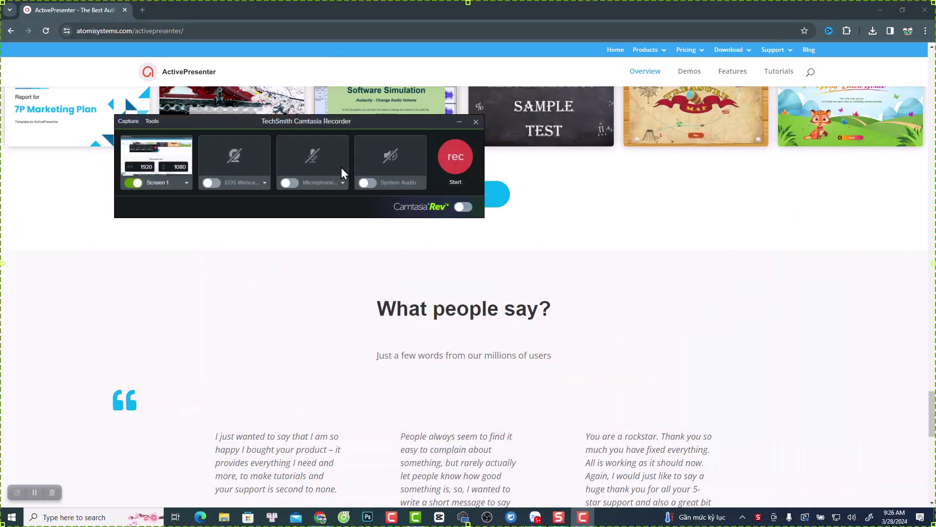
Step: Minimize Chrome to show the desktop and move the Recorder panel toward the lower right
{"action": "left_click", "coordinate": [879, 10]}
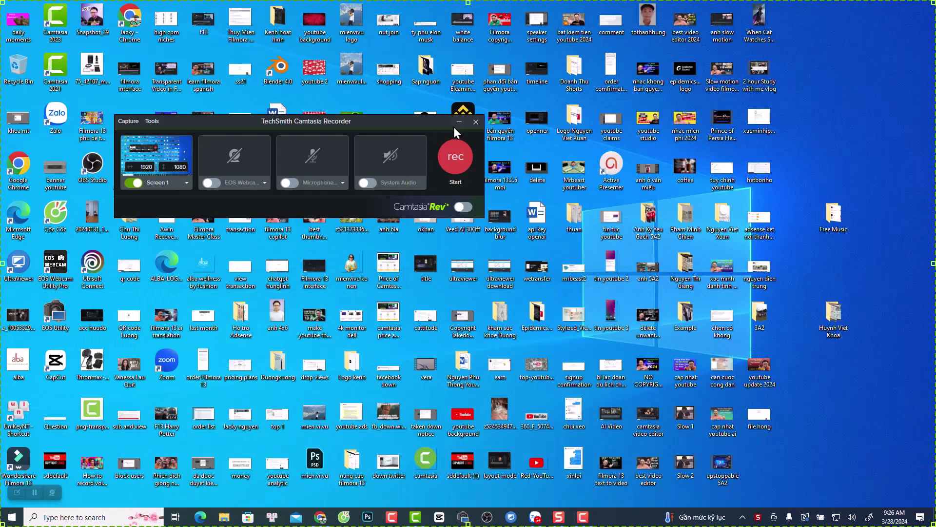
{"action": "right_click", "coordinate": [843, 105]}
{"action": "mouse_move", "coordinate": [871, 112]}
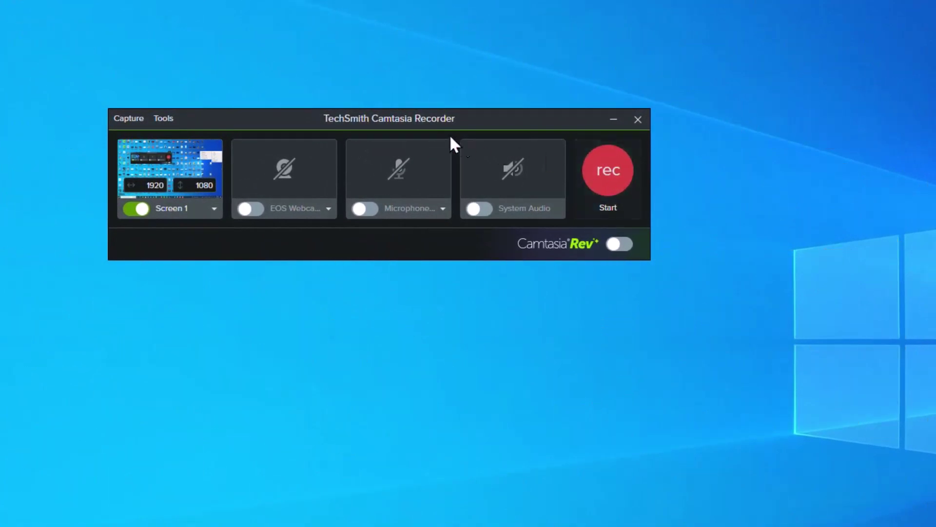
{"action": "left_click_drag", "start_coordinate": [381, 119], "coordinate": [575, 233]}
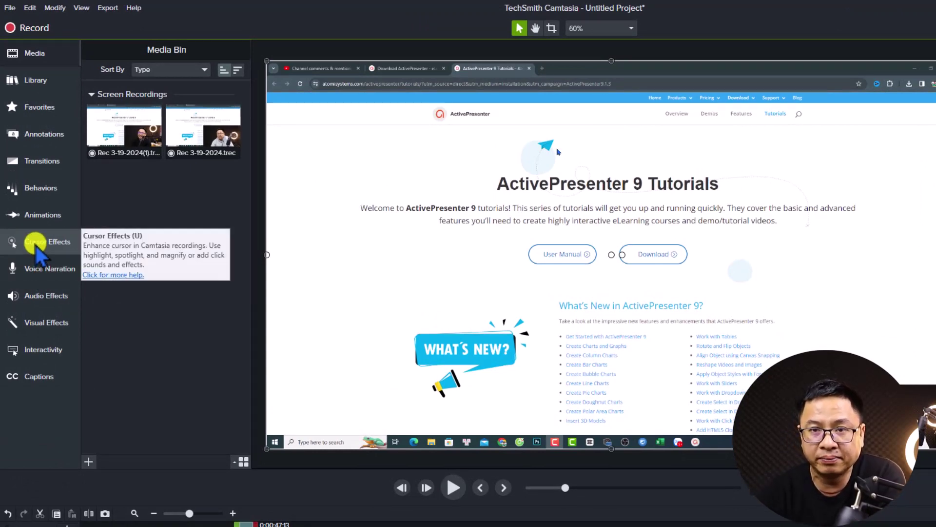
Step: Drag the Highlight effect from Cursor Effects onto the Track 1 screen clip
{"action": "left_click", "coordinate": [36, 248]}
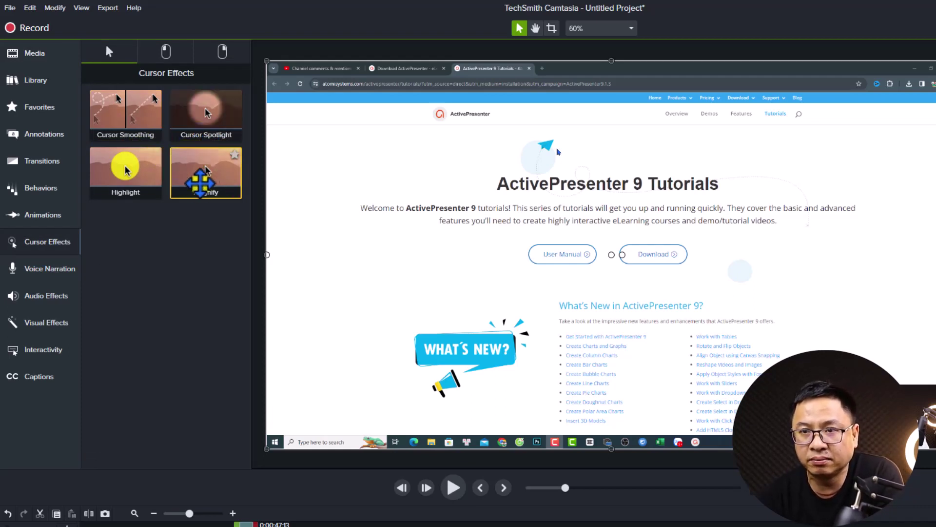
{"action": "left_click_drag", "start_coordinate": [128, 178], "coordinate": [186, 417]}
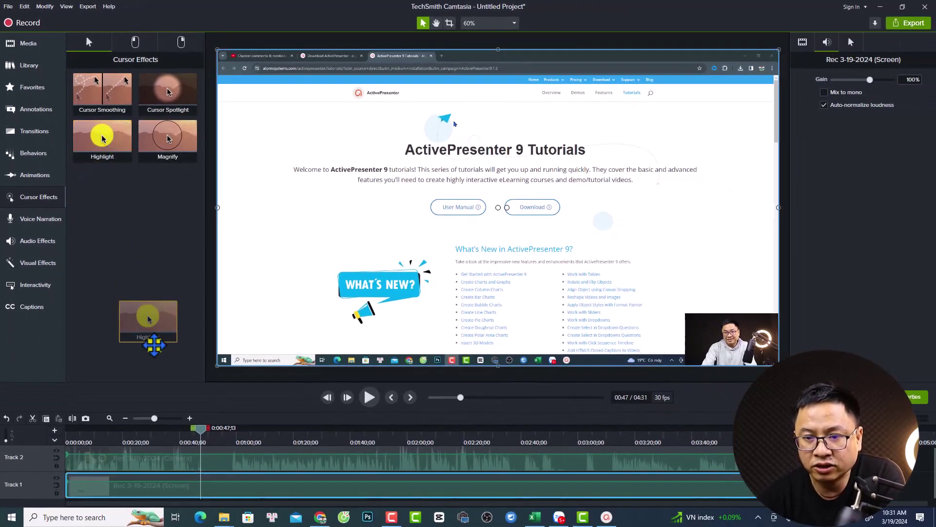
{"action": "left_click_drag", "start_coordinate": [154, 345], "coordinate": [205, 488]}
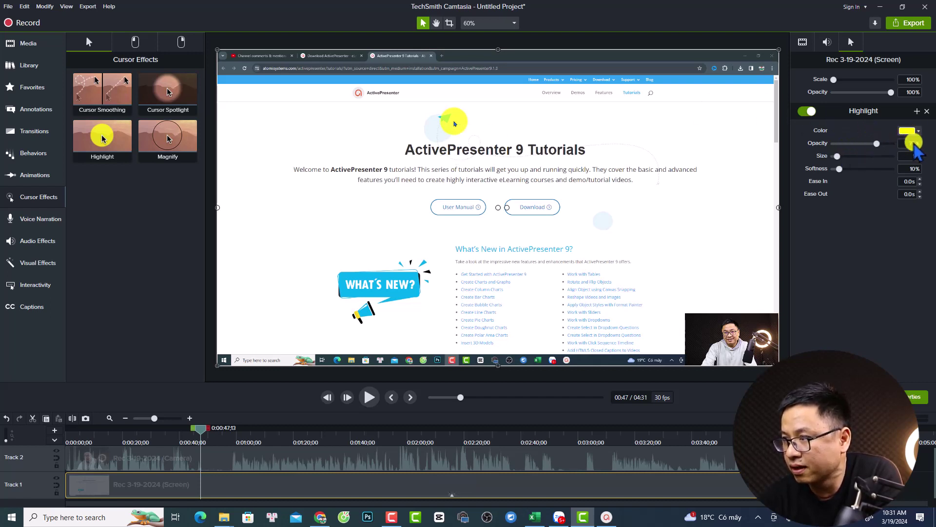
Step: Set the cursor highlight size to 34, try pink and a sampled colour, then return to yellow
{"action": "left_click", "coordinate": [911, 156]}
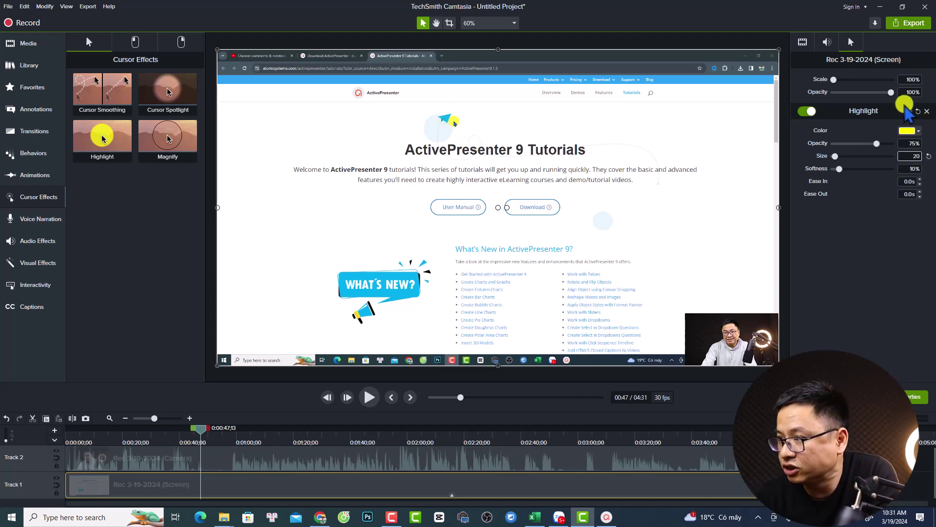
{"action": "left_click", "coordinate": [918, 132]}
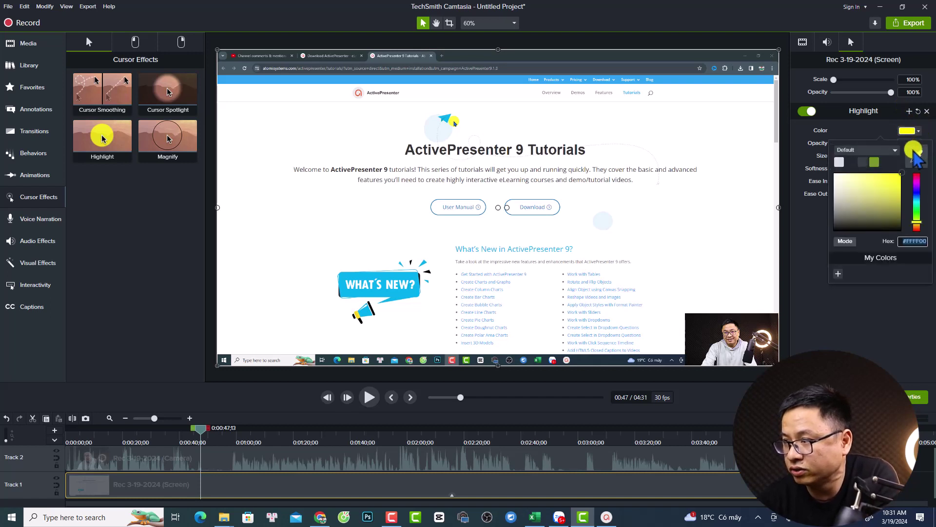
{"action": "left_click", "coordinate": [917, 178]}
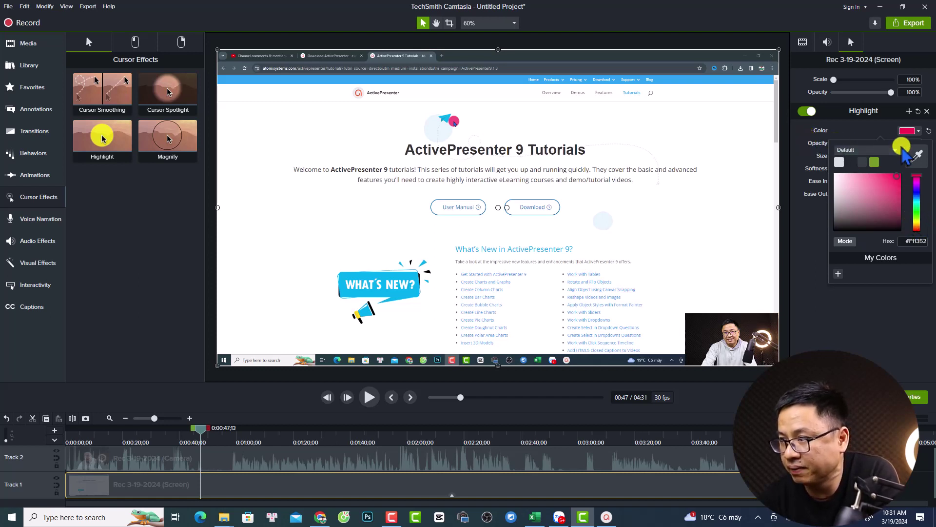
{"action": "left_click", "coordinate": [916, 155]}
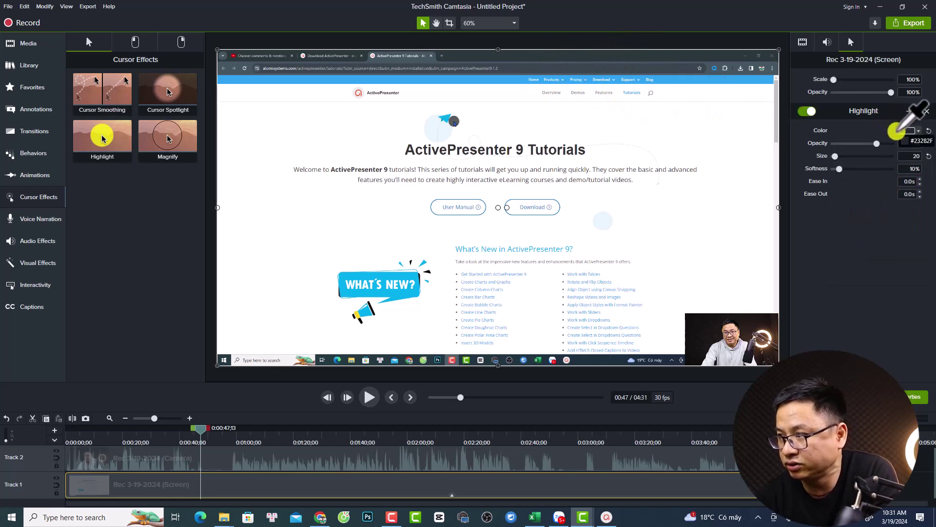
{"action": "left_click", "coordinate": [913, 141]}
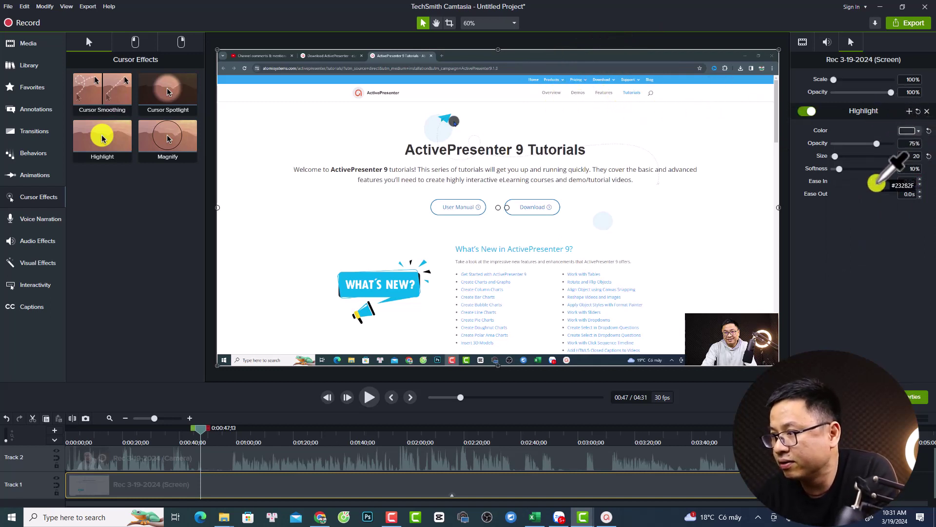
{"action": "left_click", "coordinate": [909, 131]}
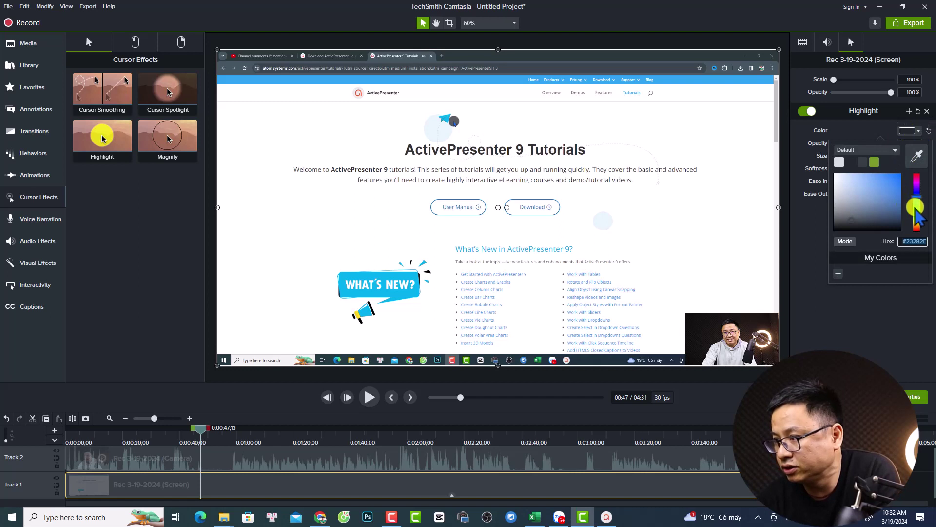
{"action": "left_click", "coordinate": [916, 223]}
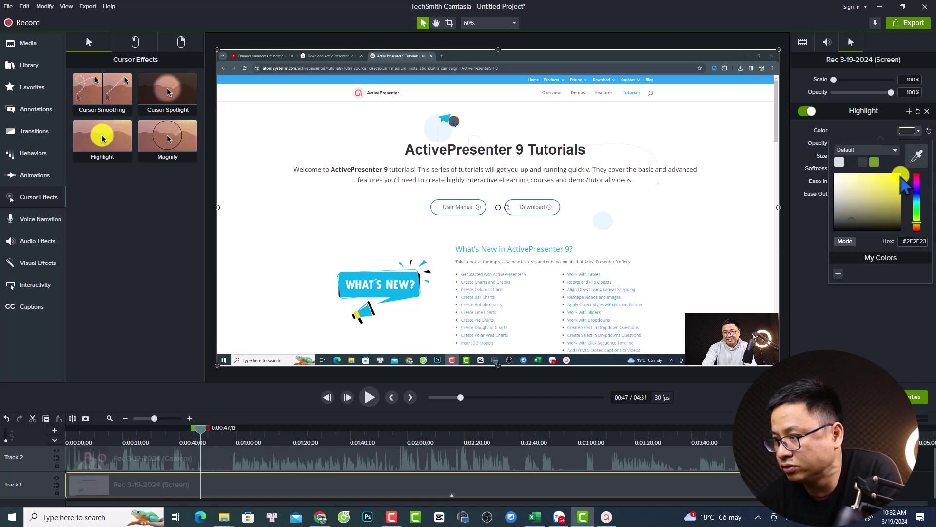
{"action": "left_click", "coordinate": [803, 137]}
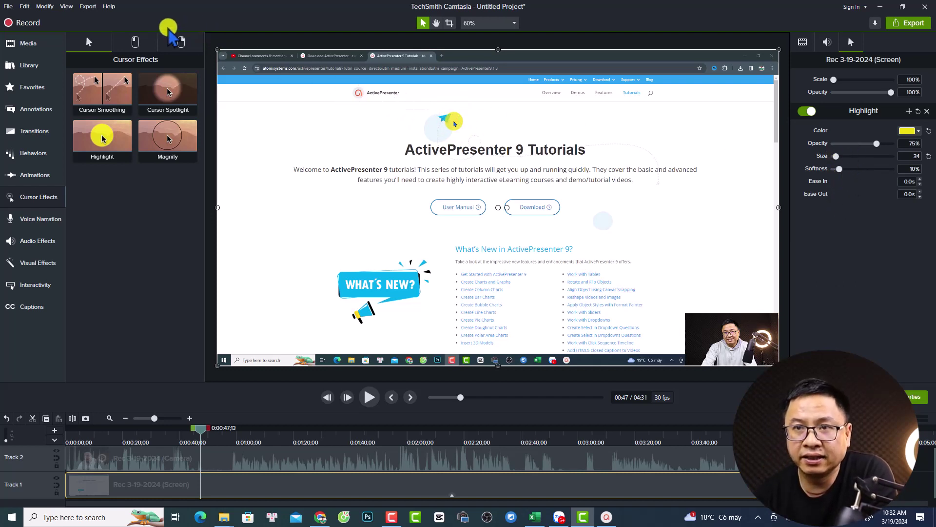
Step: Put left-click and right-click Mouse Click sound effects on the Track 1 clip
{"action": "left_click", "coordinate": [136, 43]}
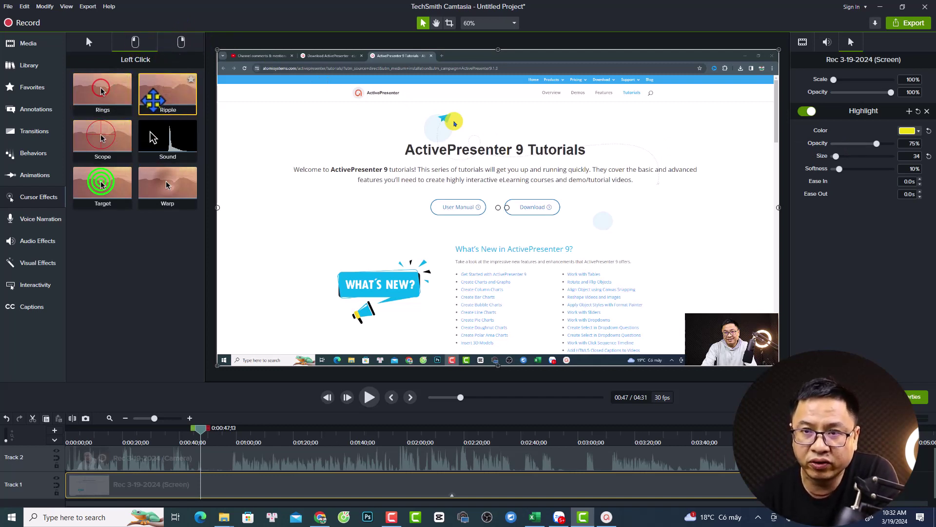
{"action": "left_click_drag", "start_coordinate": [173, 145], "coordinate": [212, 486]}
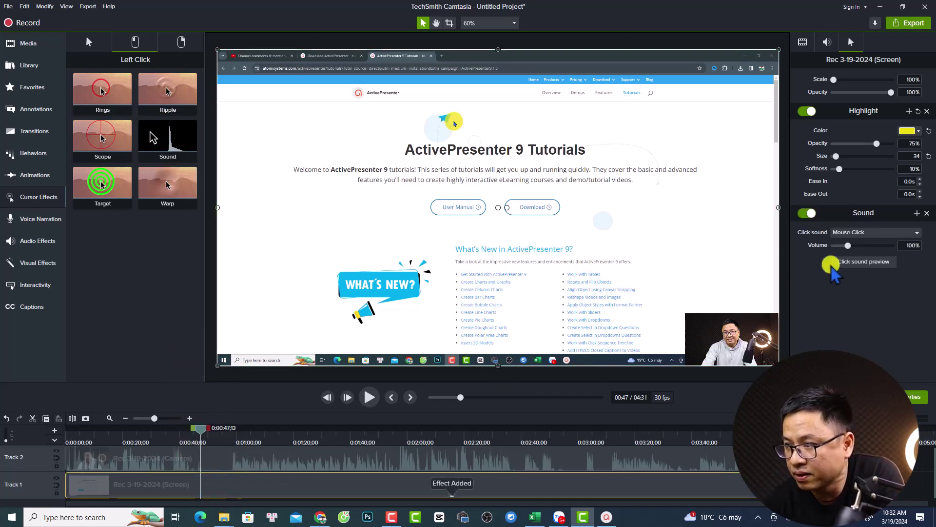
{"action": "left_click", "coordinate": [867, 233]}
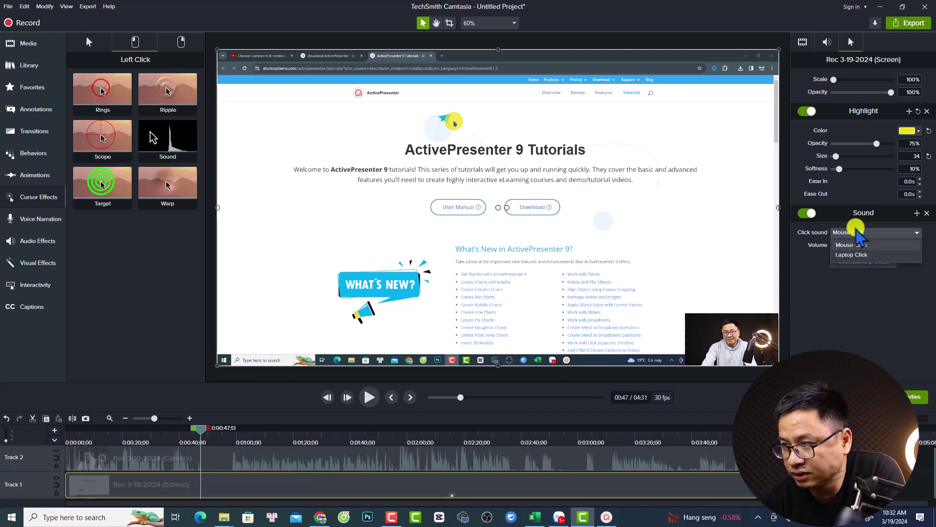
{"action": "left_click", "coordinate": [851, 244]}
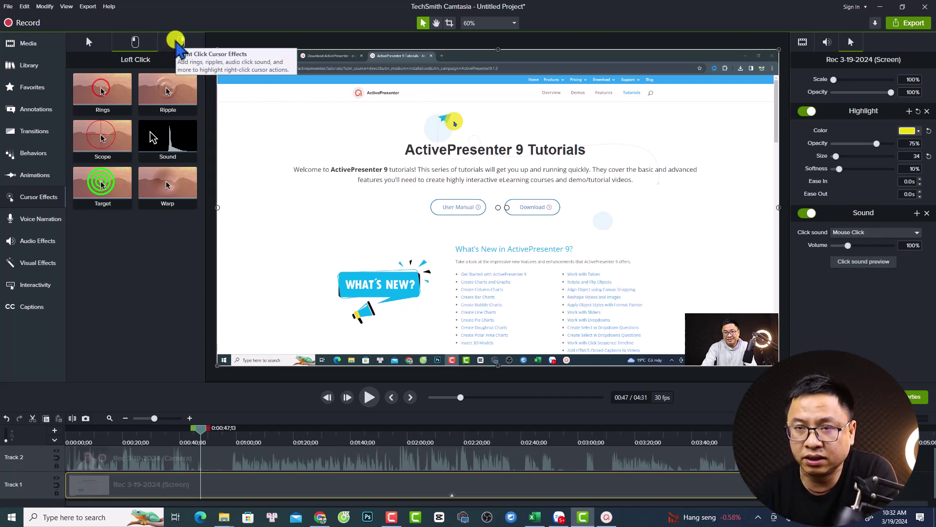
{"action": "left_click", "coordinate": [185, 44]}
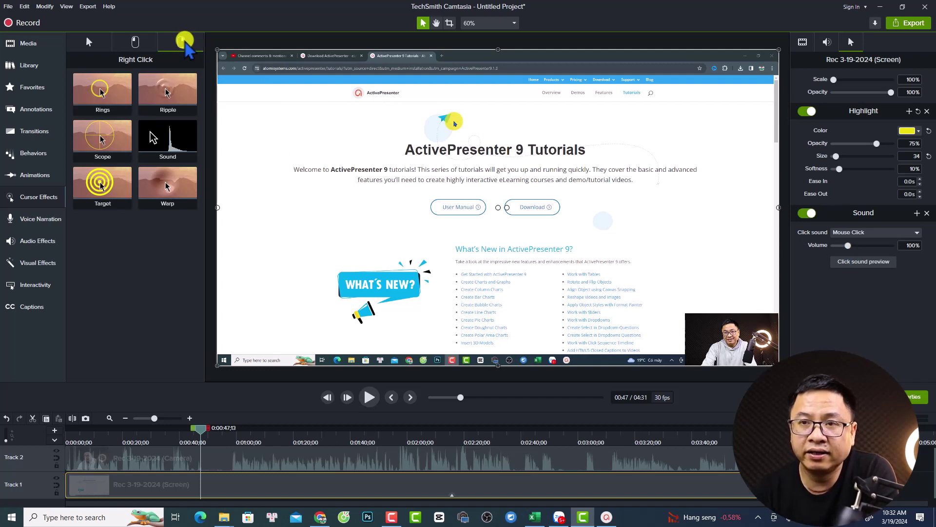
{"action": "left_click_drag", "start_coordinate": [167, 142], "coordinate": [212, 486]}
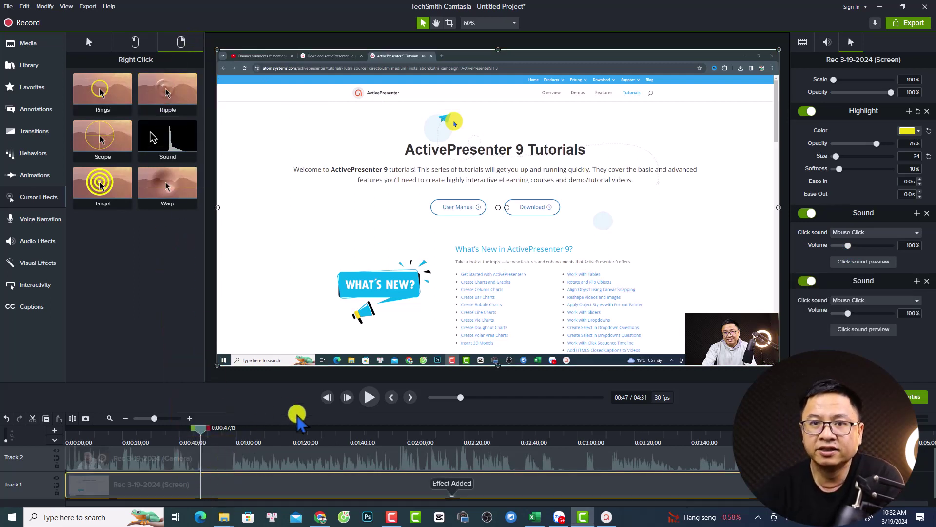